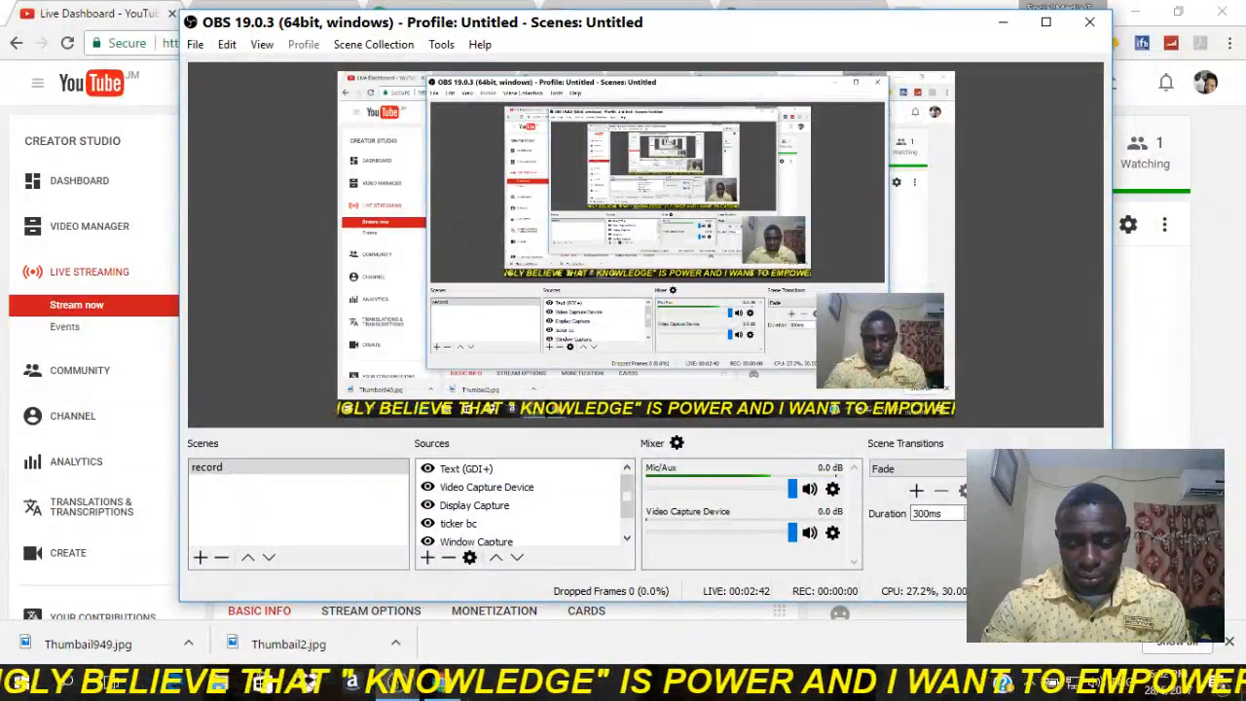
Open the settings, try the Dark interface theme, and set the theme back to Default.
left_click(1042, 536)
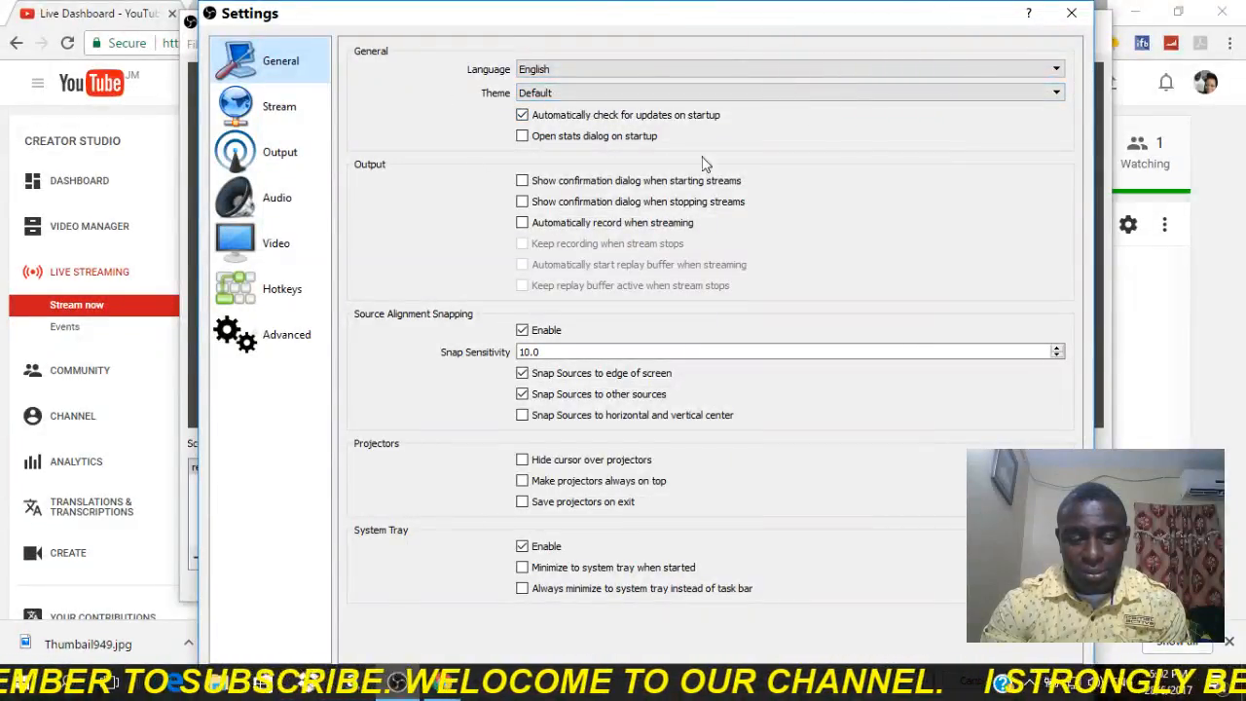
left_click(1057, 96)
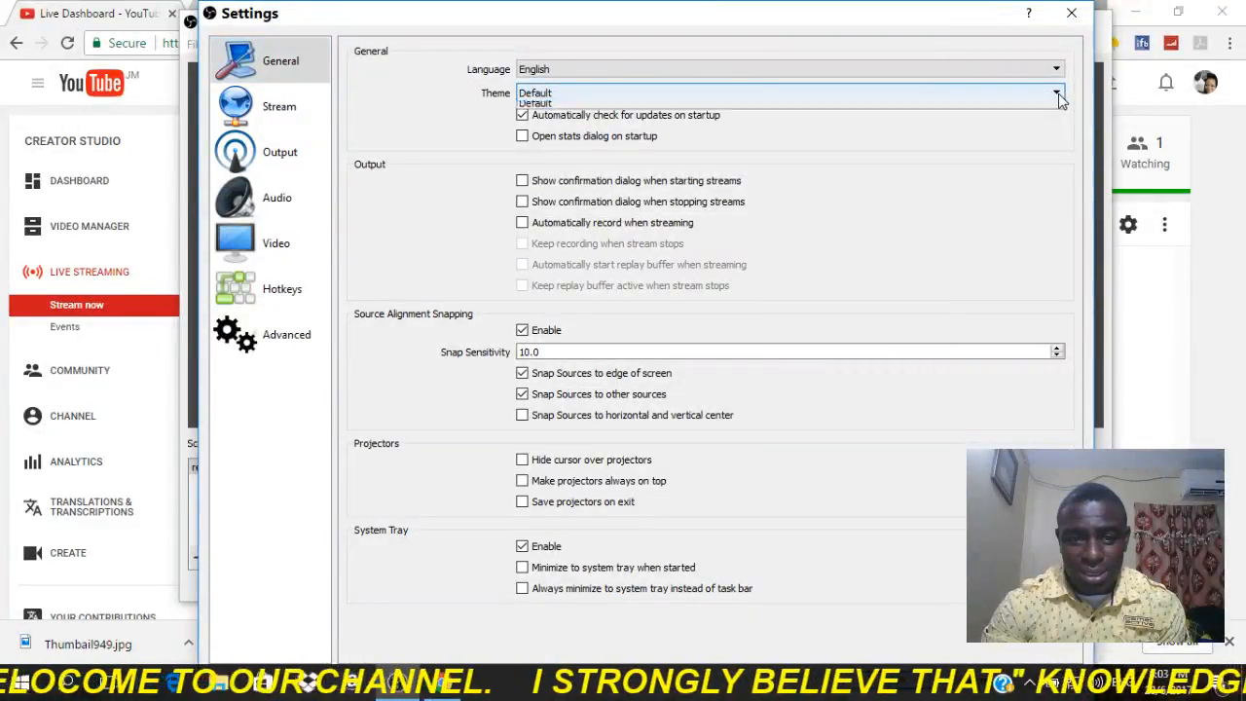
left_click(757, 119)
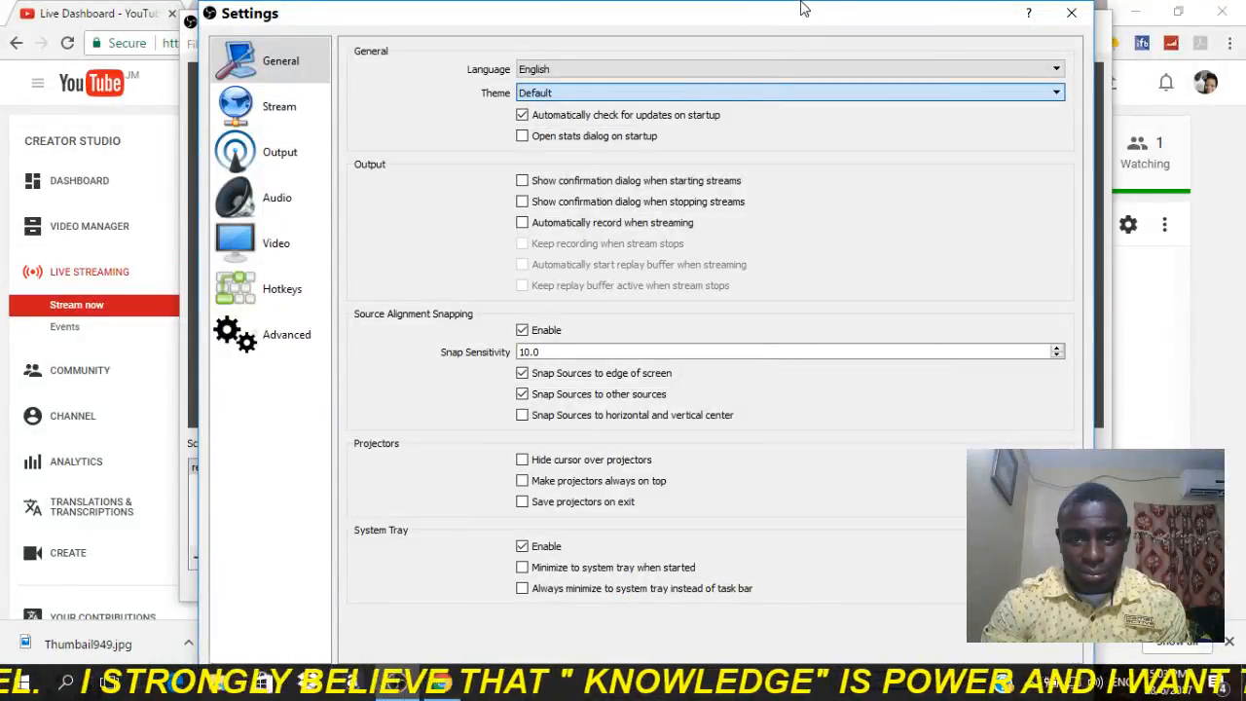
left_click_drag(801, 3, 814, 46)
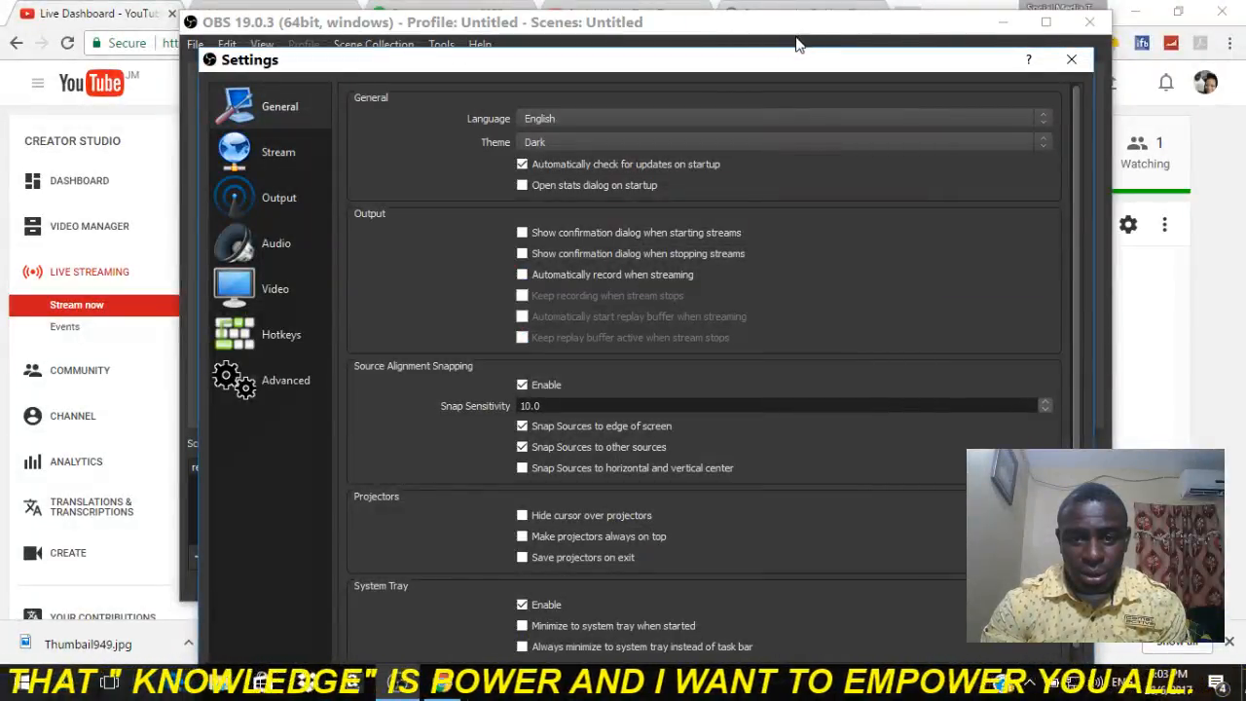
left_click_drag(799, 61, 793, 26)
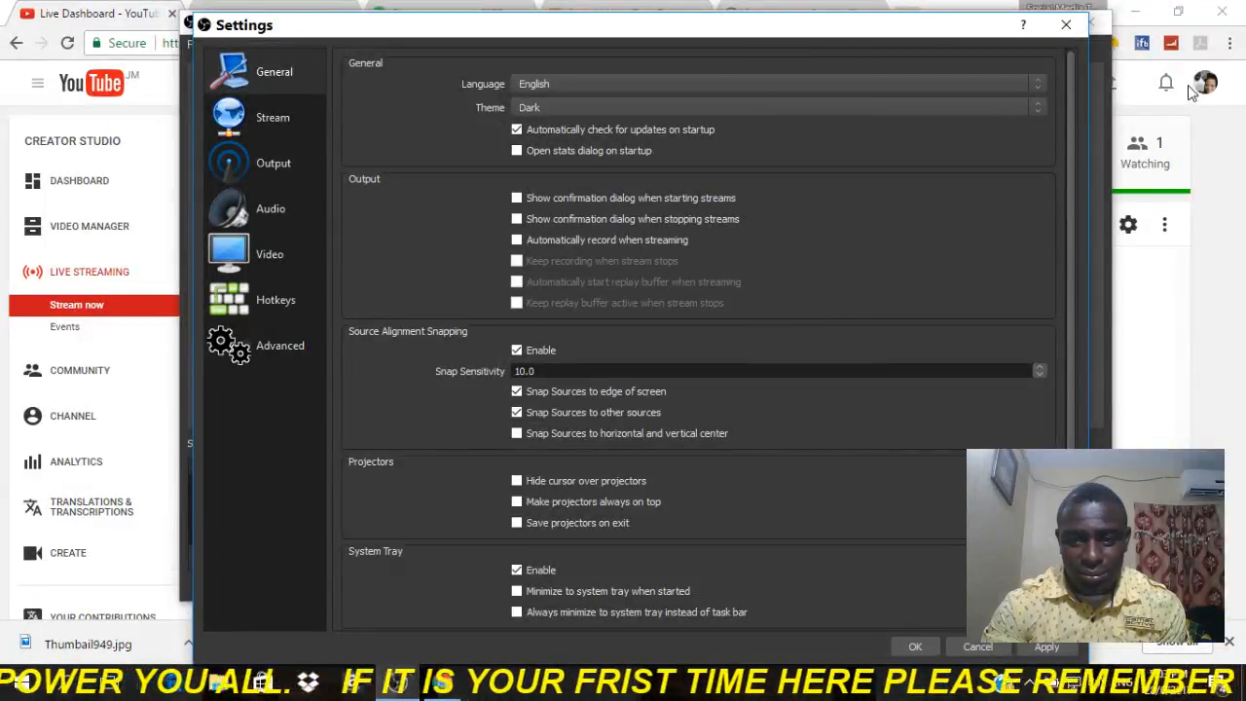
left_click(1038, 113)
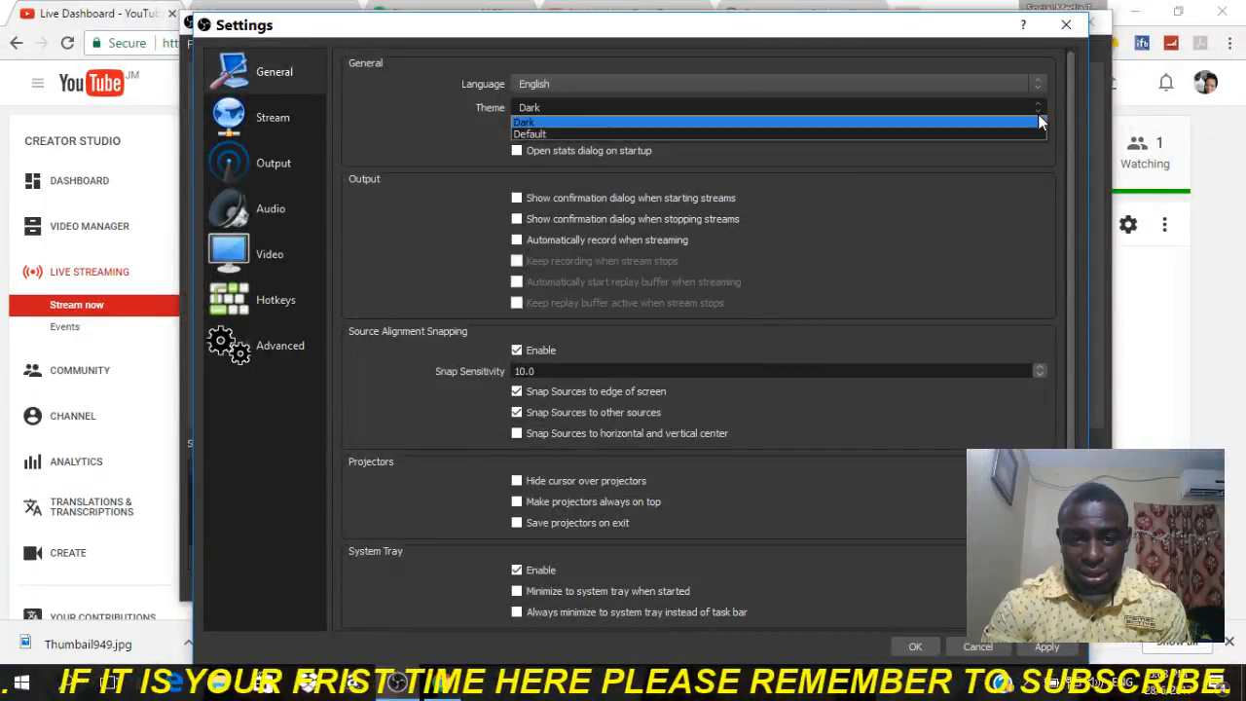
left_click(962, 136)
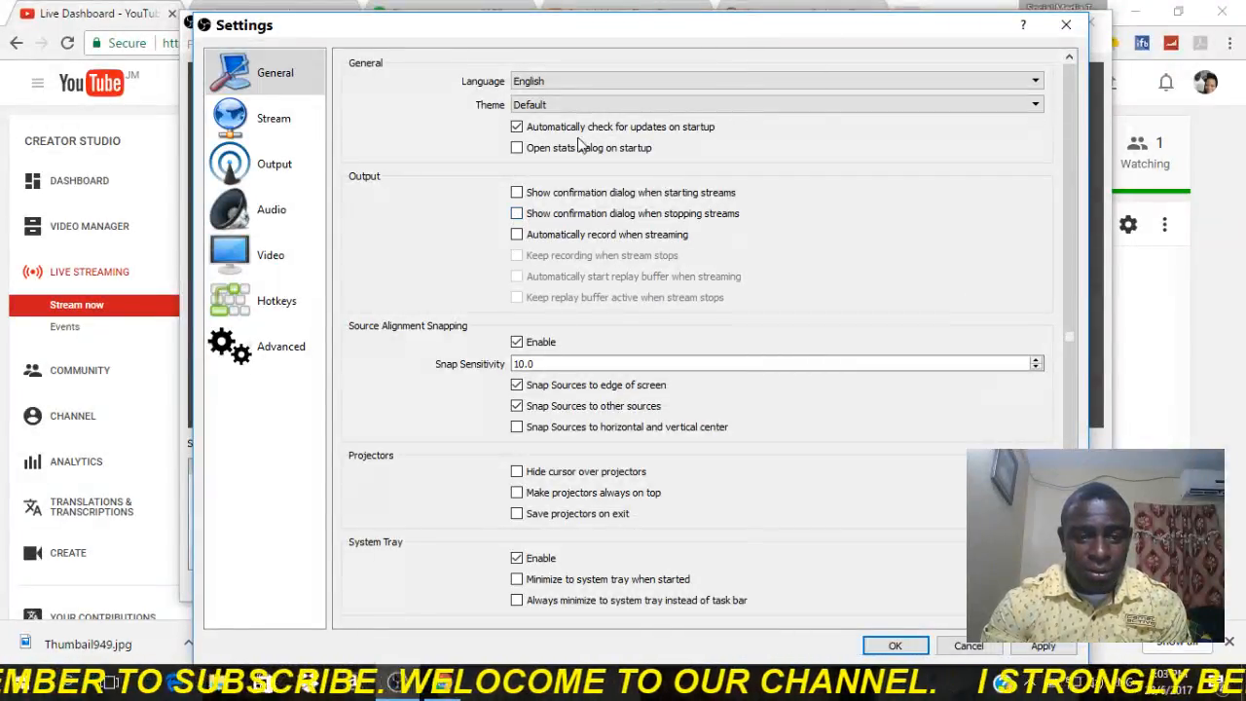
Review the Stream settings and choose CBR as the rate control for the streaming output.
left_click(295, 118)
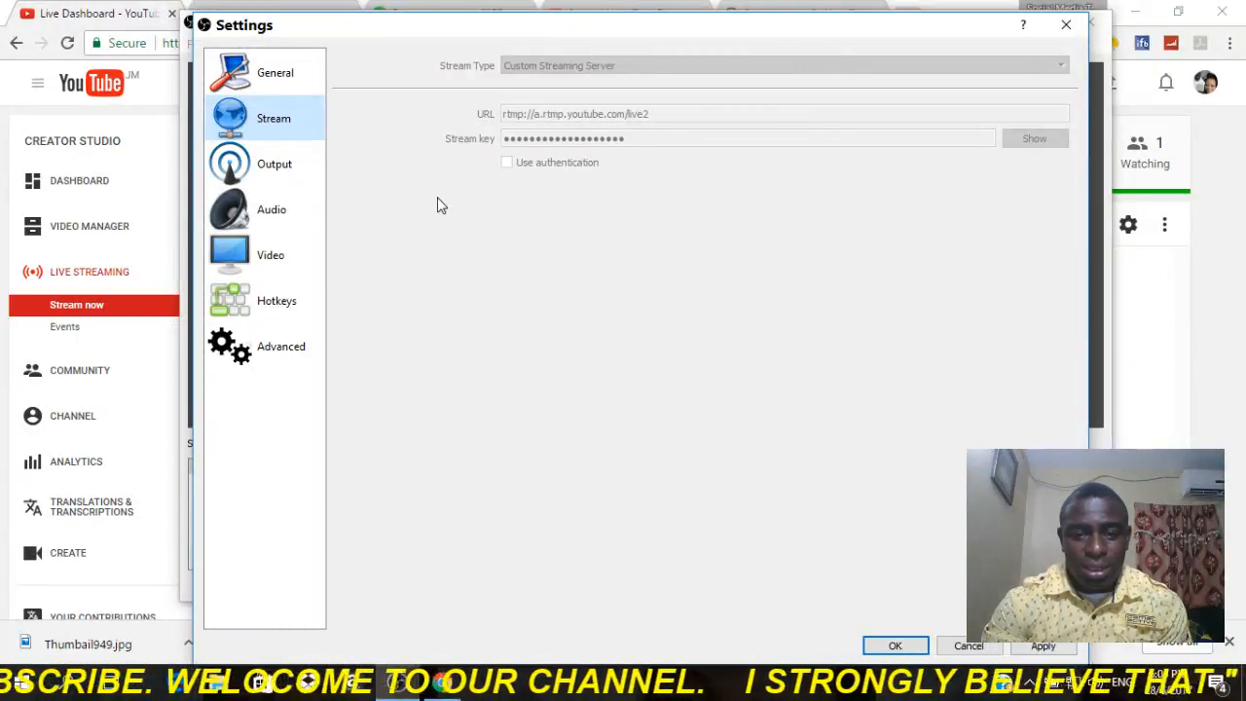
left_click(301, 185)
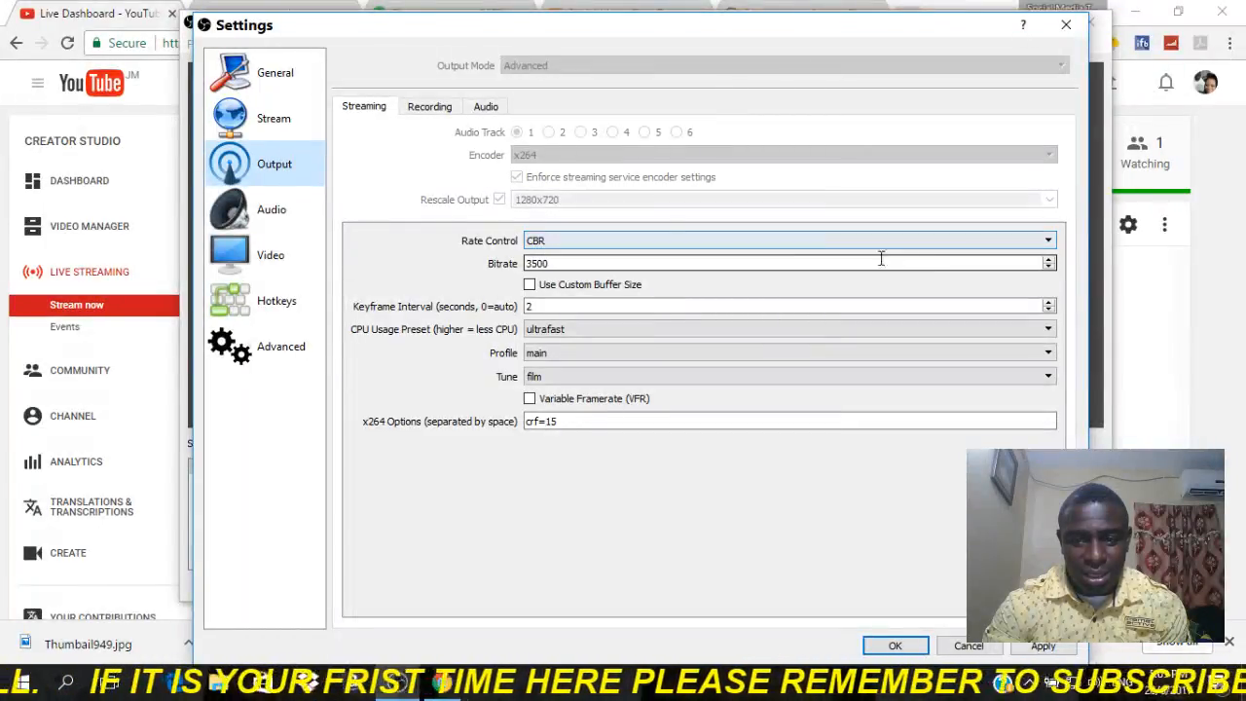
left_click(1049, 241)
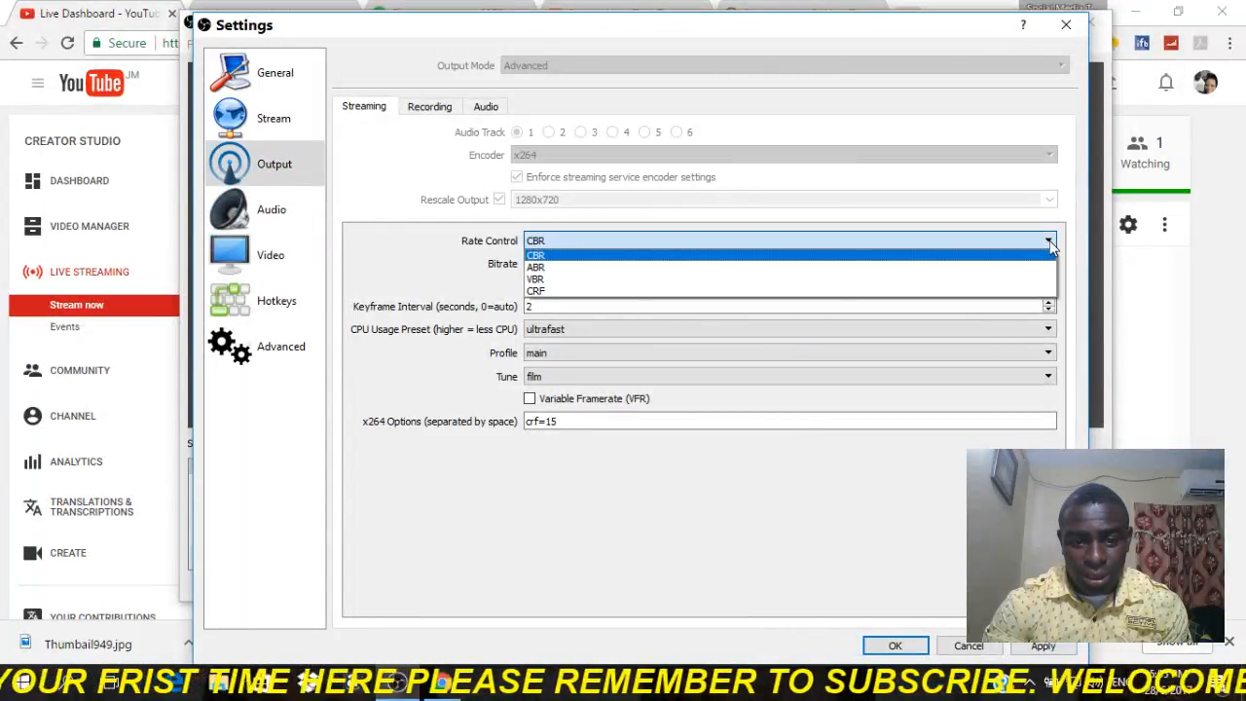
left_click(679, 255)
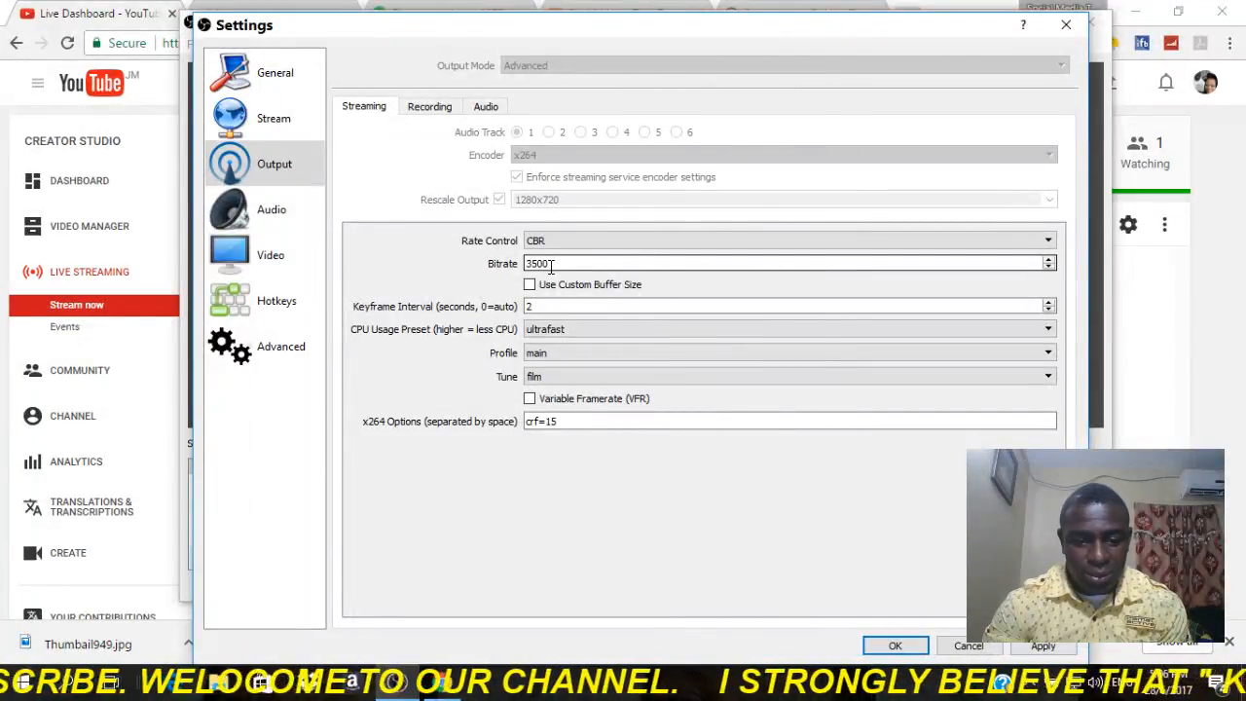
Switch to the Speedtest page in Chrome, run the internet speed test again and examine the result.
left_click(439, 686)
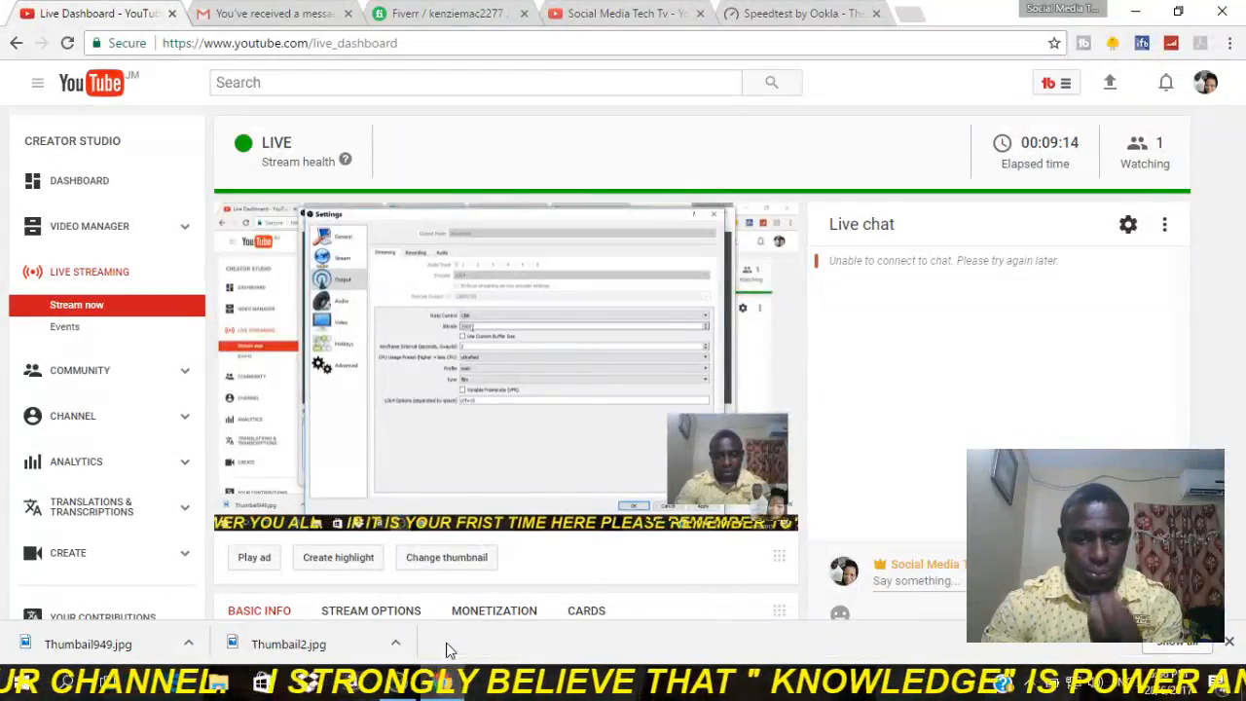
left_click(791, 17)
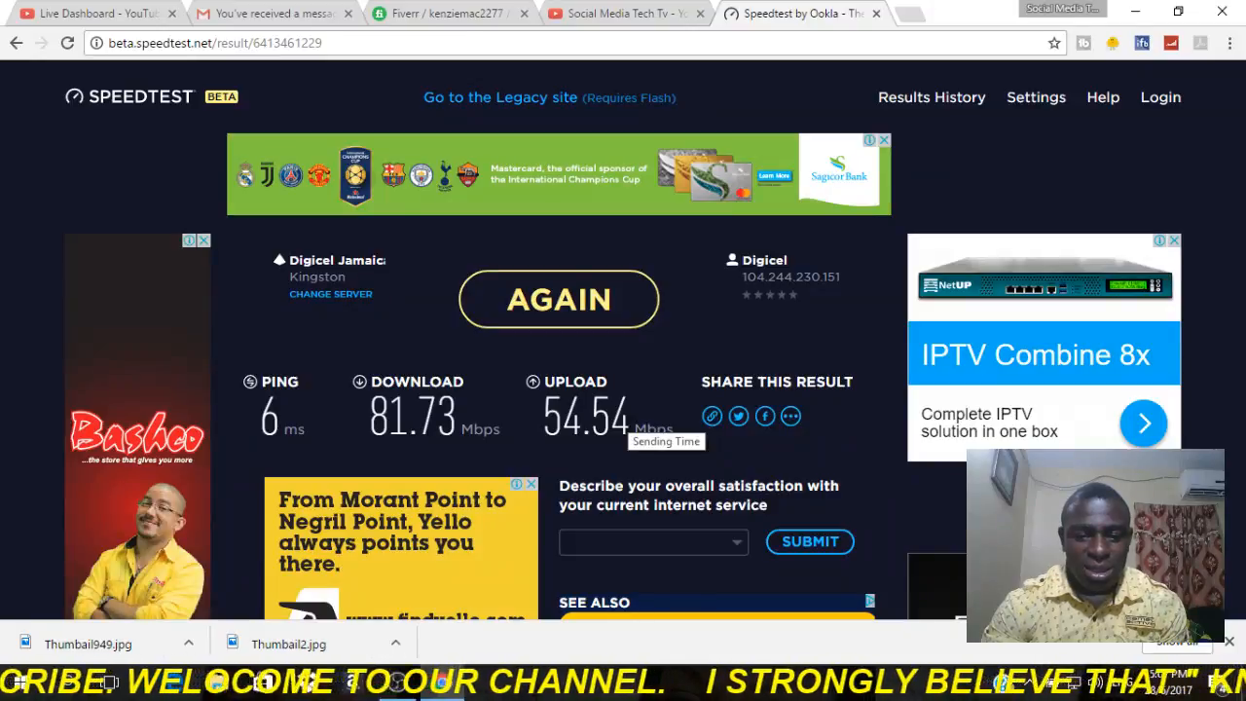
left_click(551, 339)
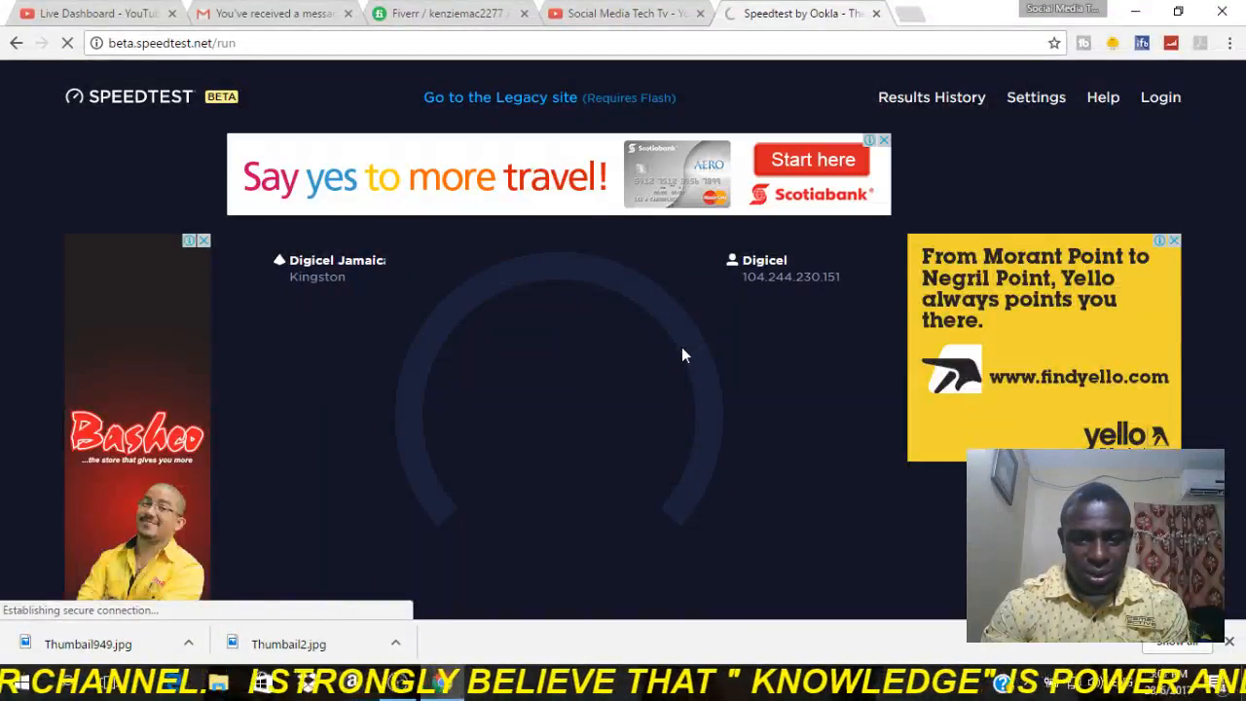
scroll(681, 353, "down", 2)
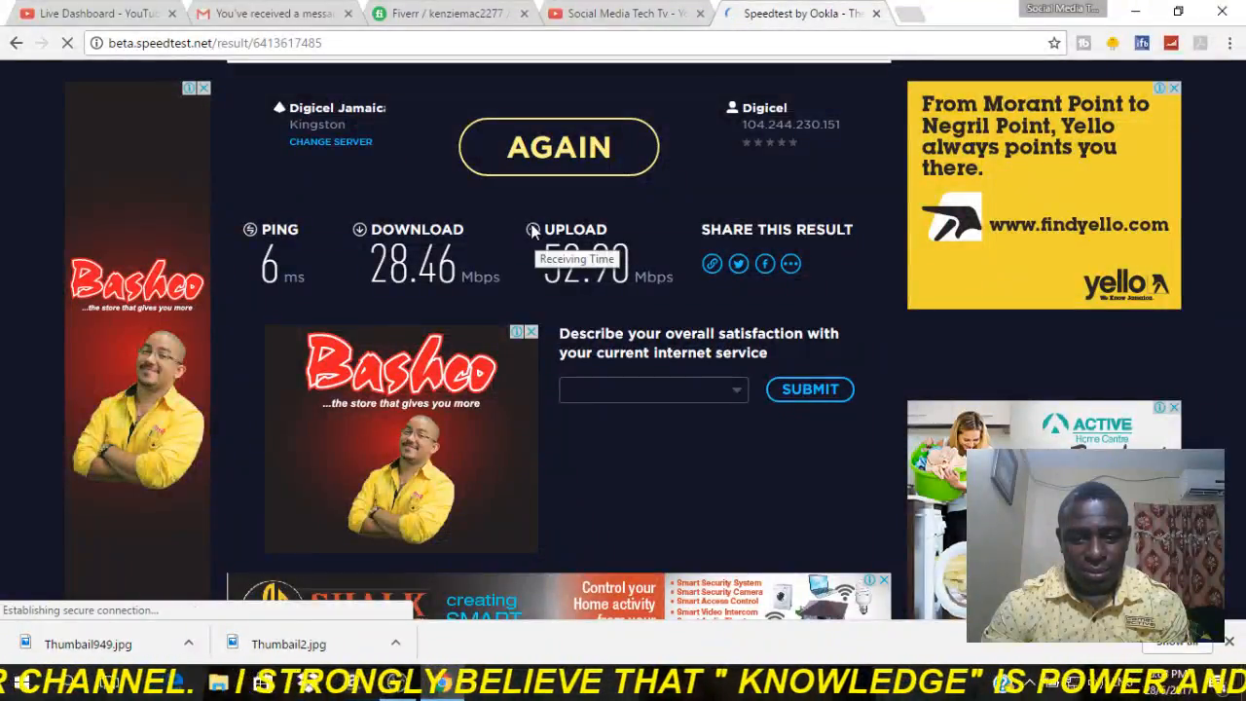
Return to the OBS output settings and set the streaming bitrate to 3500.
left_click(399, 679)
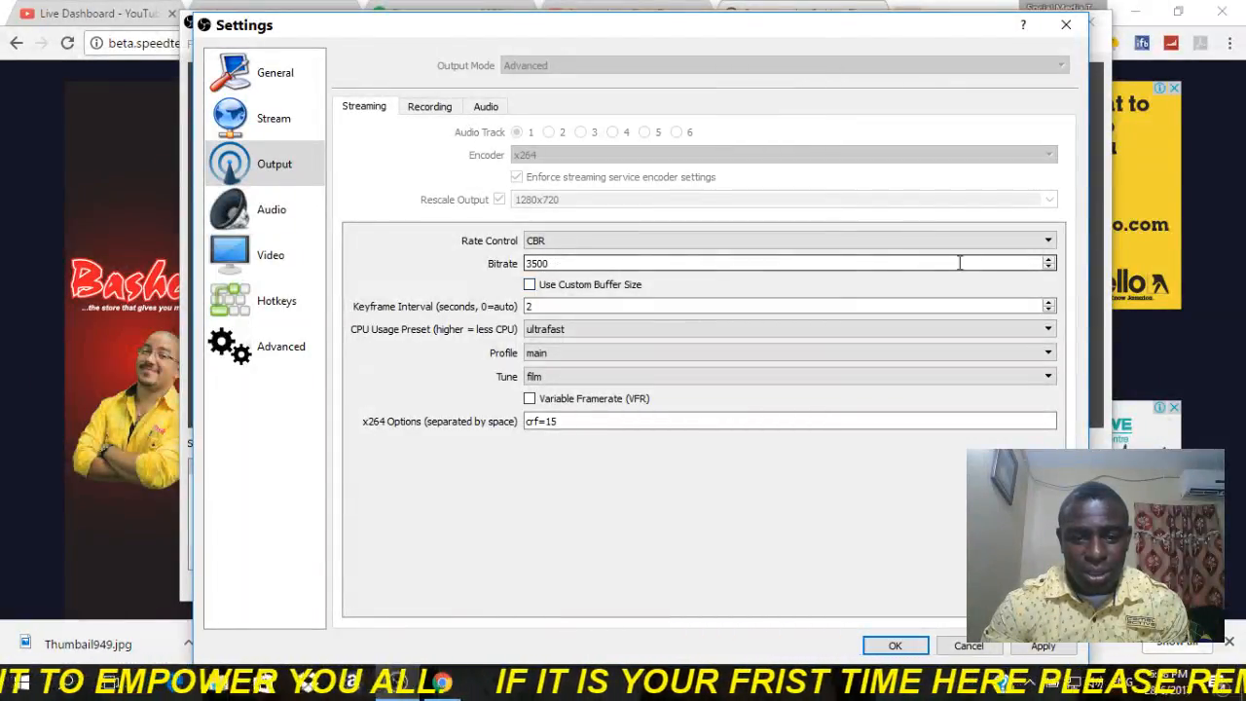
left_click(1050, 268)
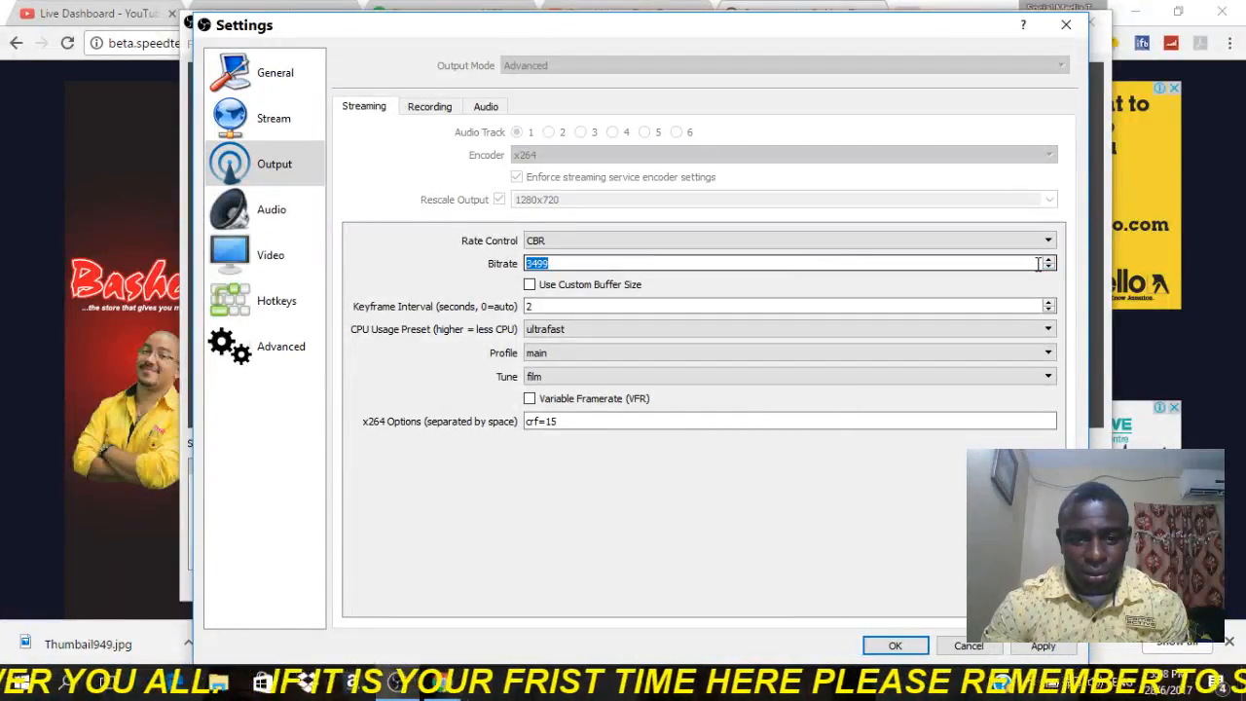
left_click(1051, 260)
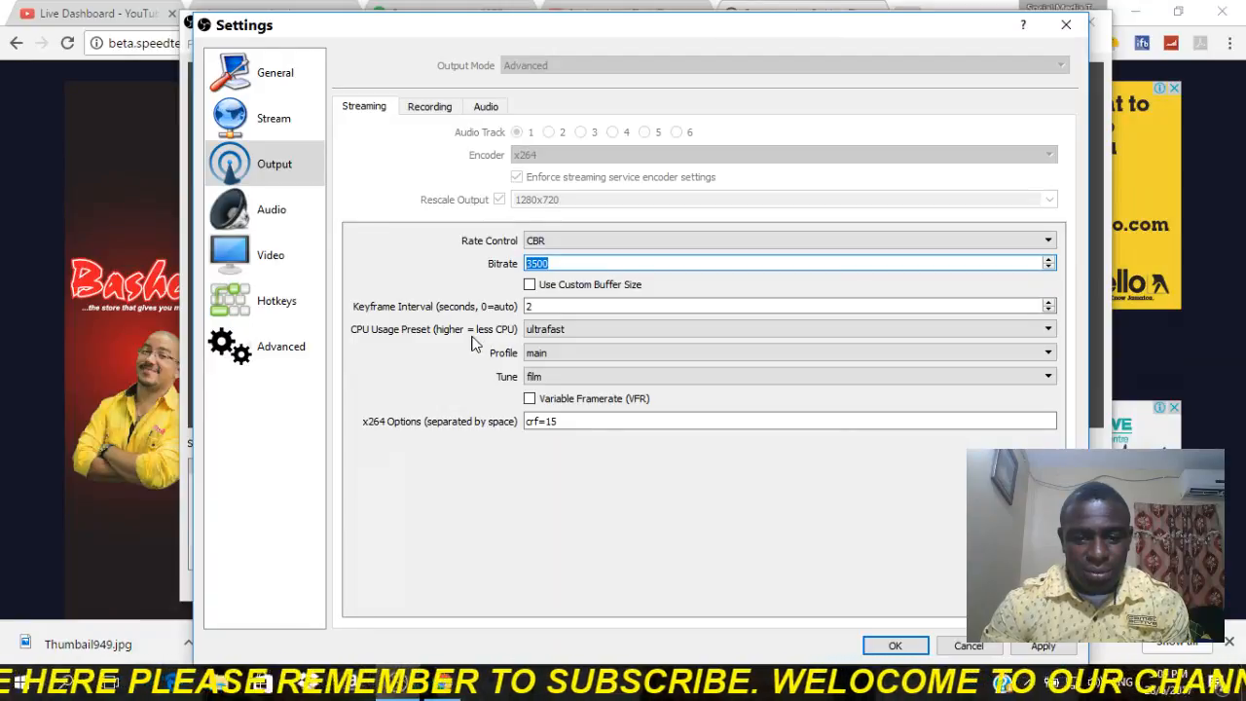
Review the CPU usage presets, keep ultrafast, and accept the settings.
left_click(1047, 334)
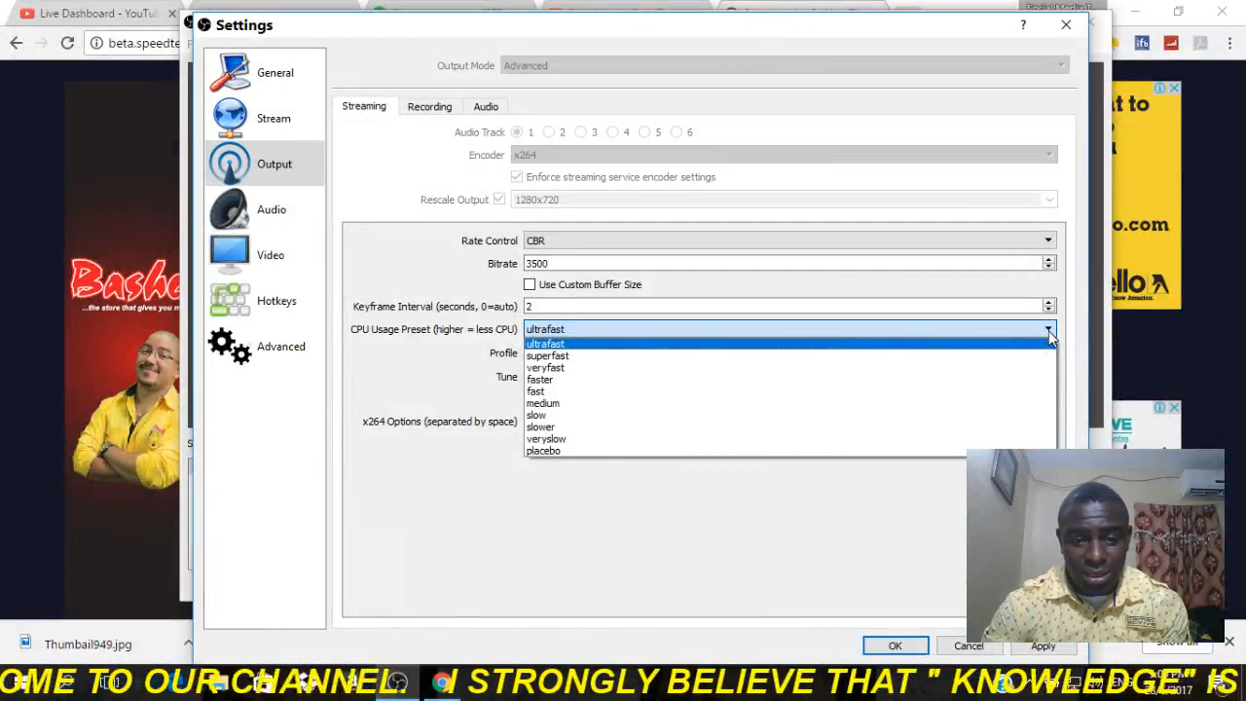
left_click(1051, 336)
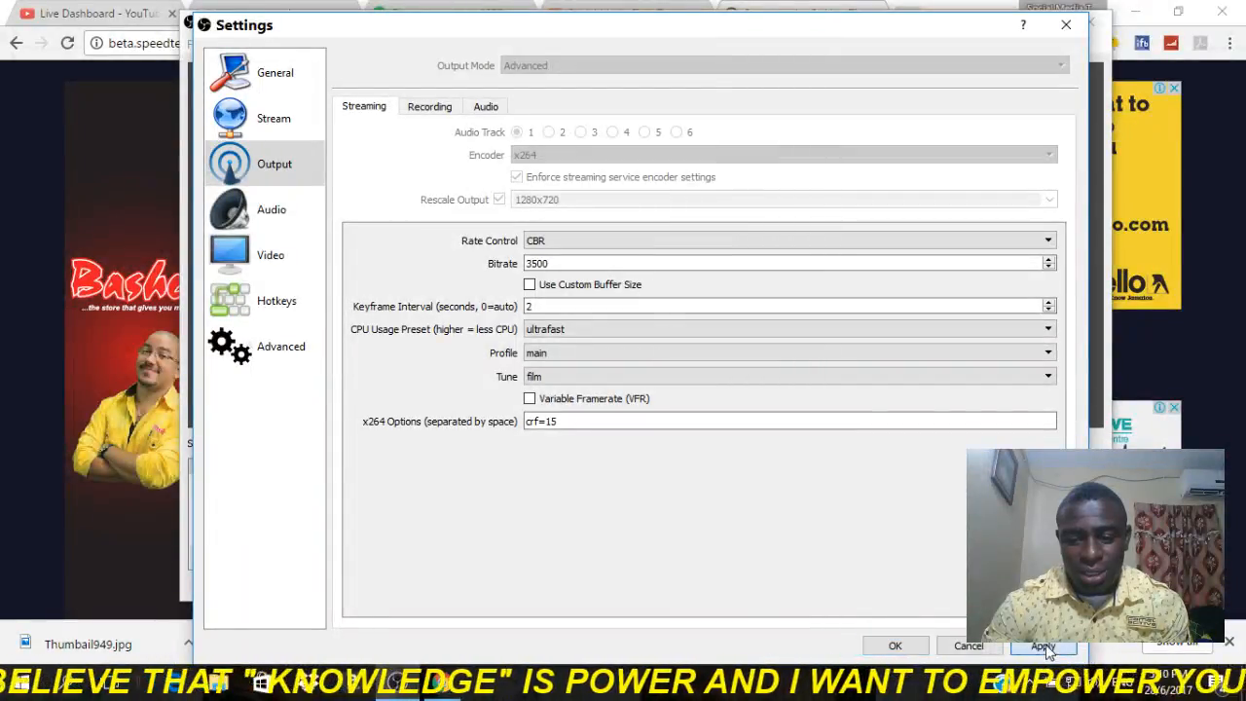
left_click(914, 650)
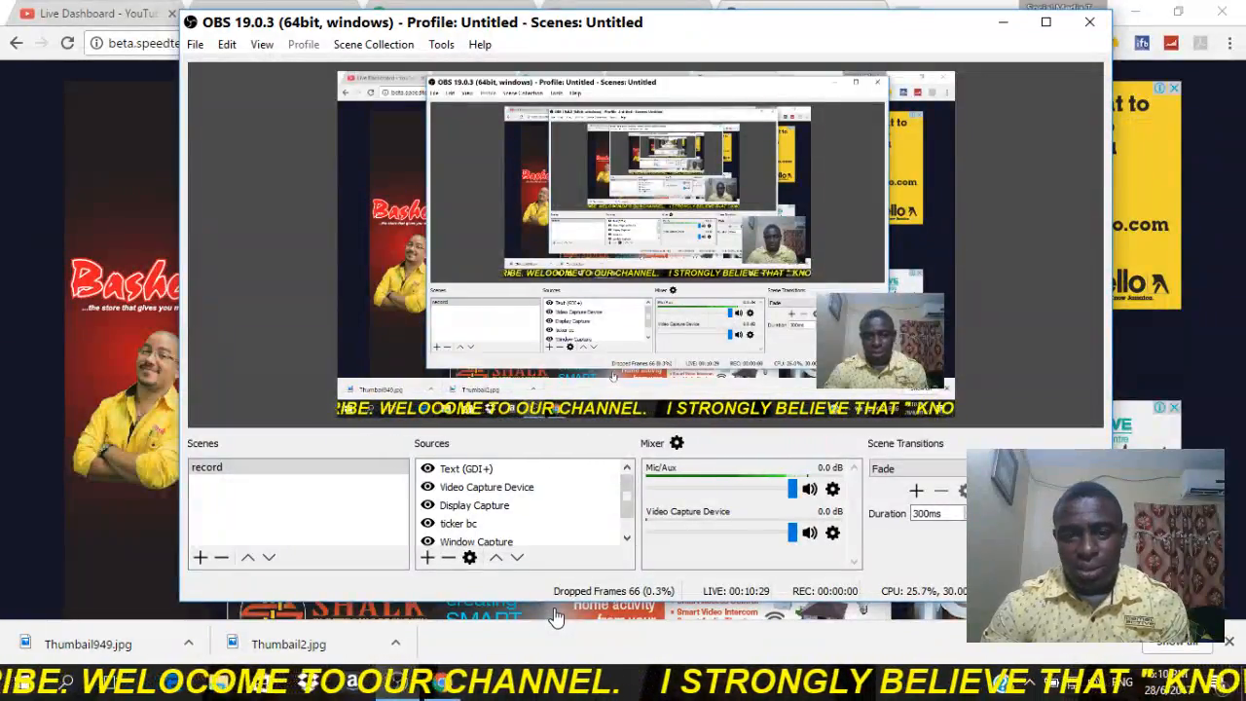
Switch to the YouTube Live Dashboard in Chrome and examine the live chat's settings and additional options.
left_click(440, 689)
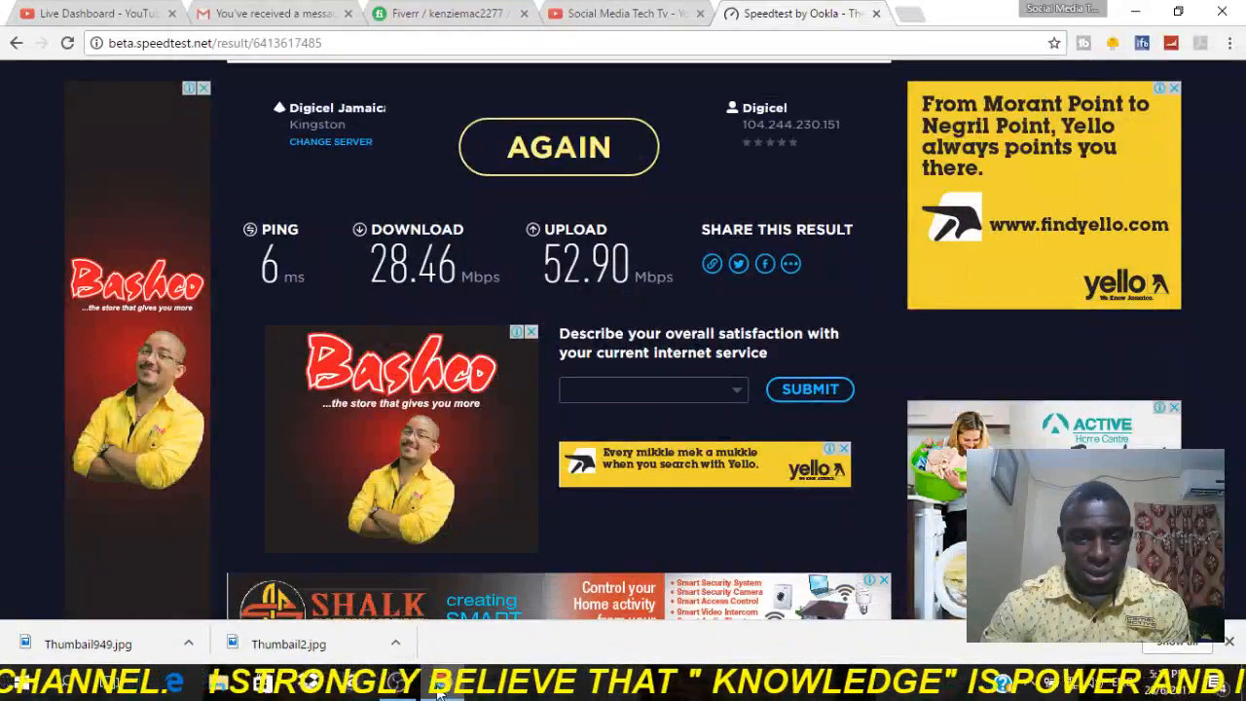
left_click(87, 13)
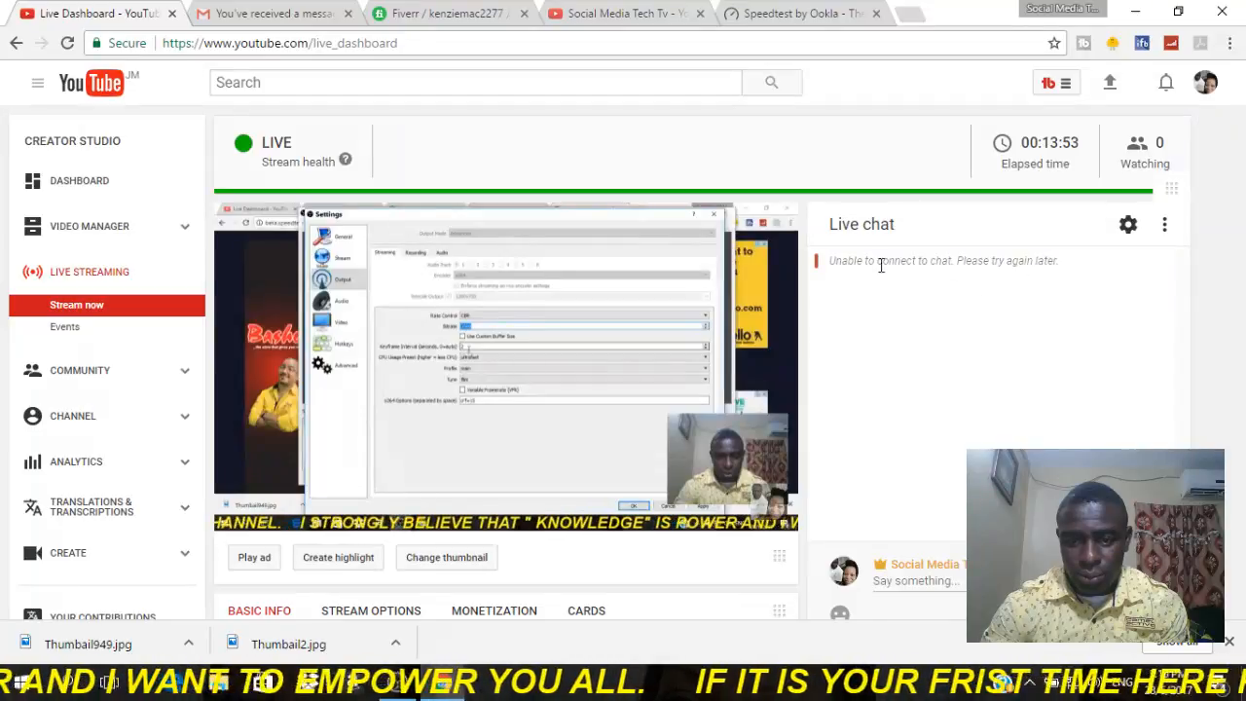
left_click(1129, 228)
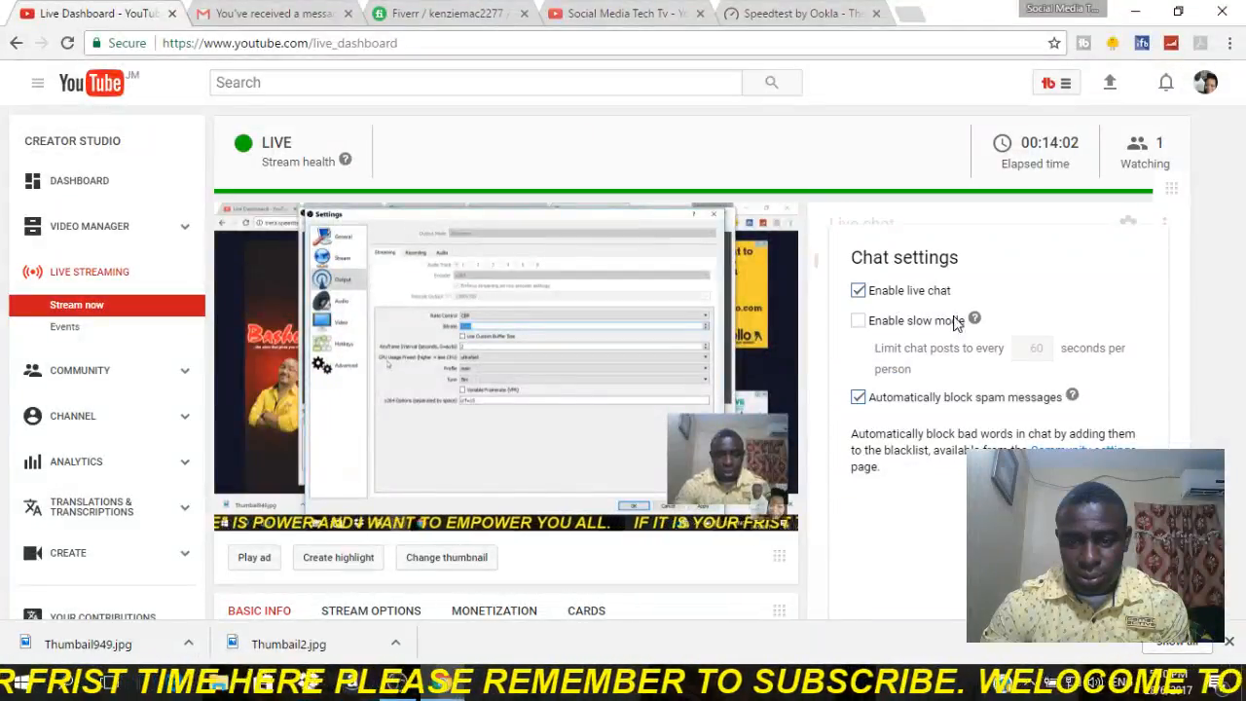
scroll(967, 390, "down", 2)
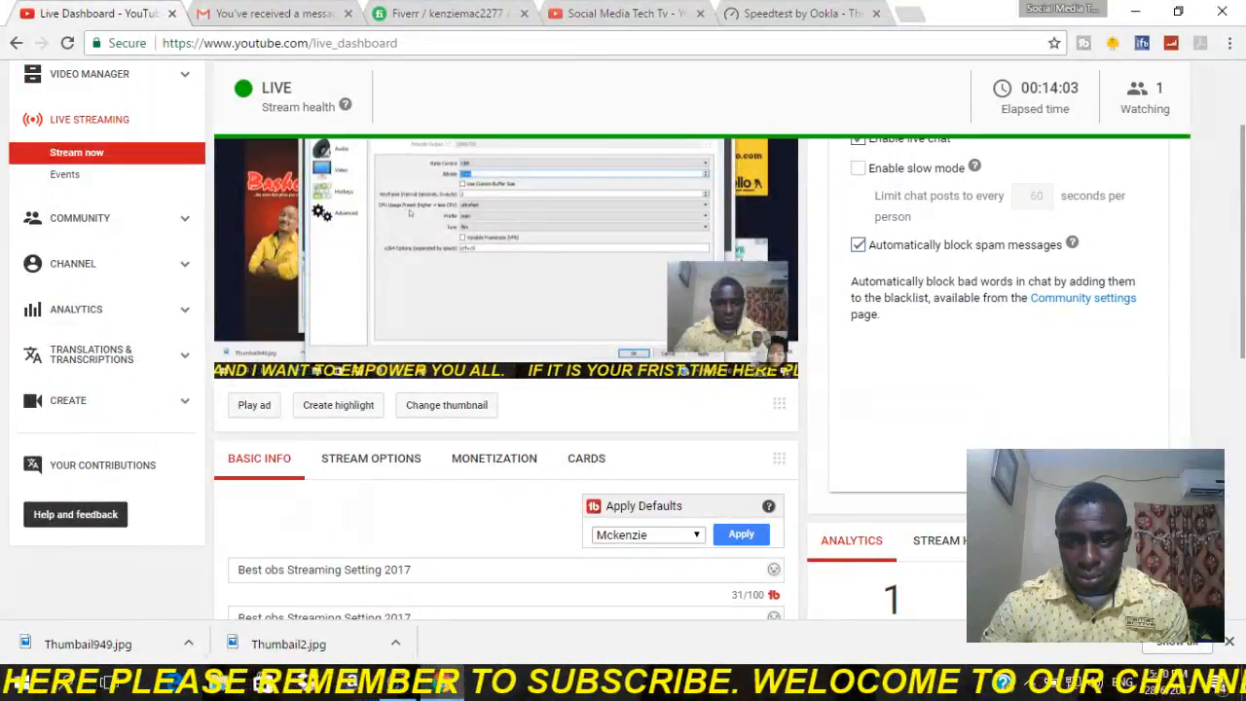
scroll(1080, 380, "up", 2)
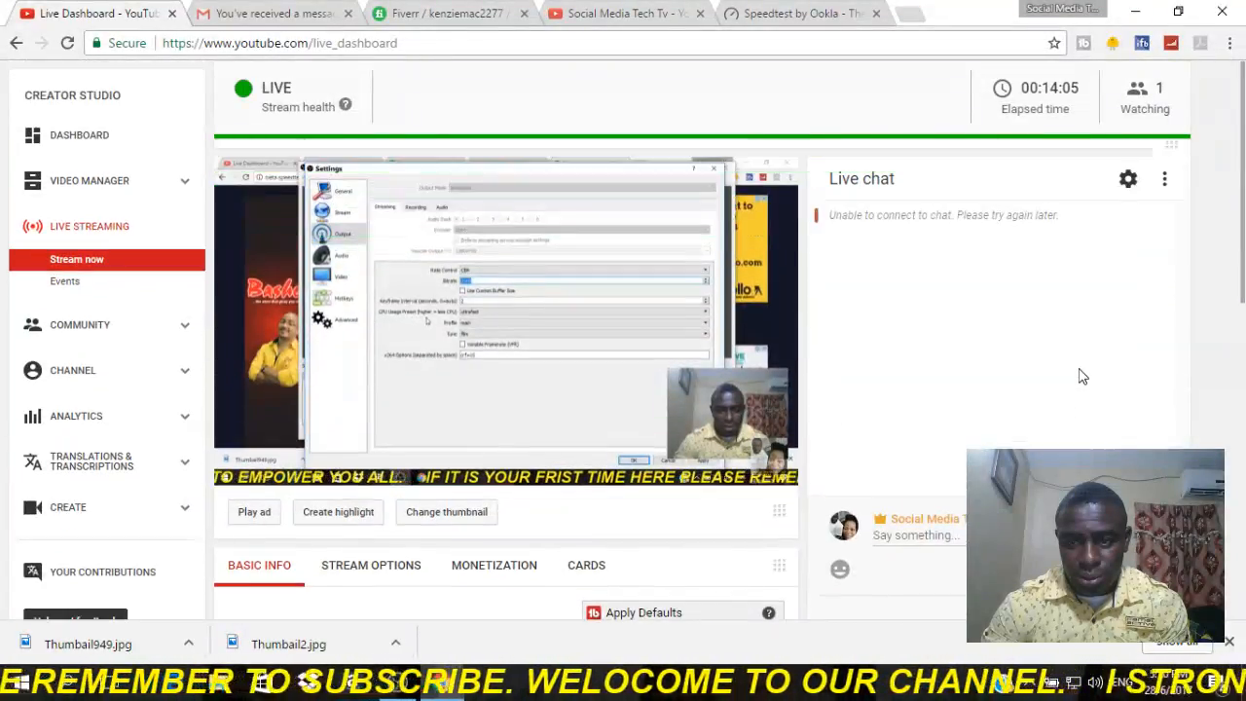
left_click(1166, 183)
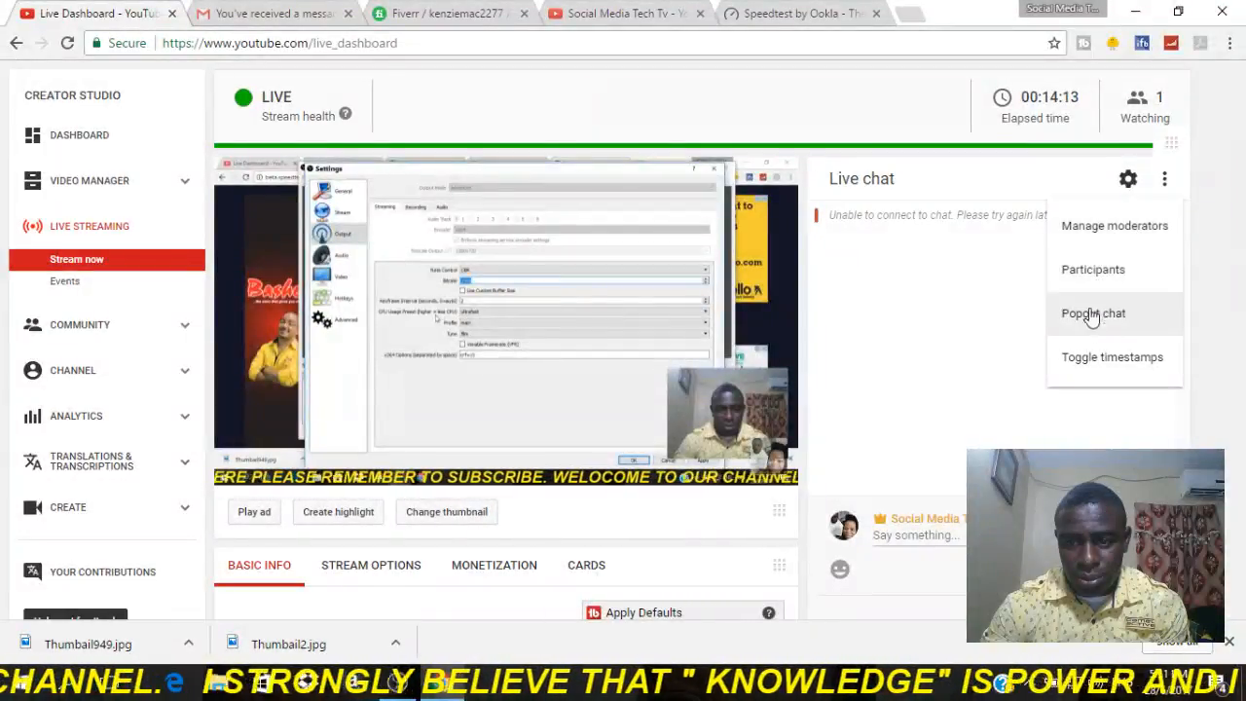
left_click(961, 382)
Examine the dashboard's basic info, analytics, encoder setup and share sections.
scroll(1035, 373, "down", 3)
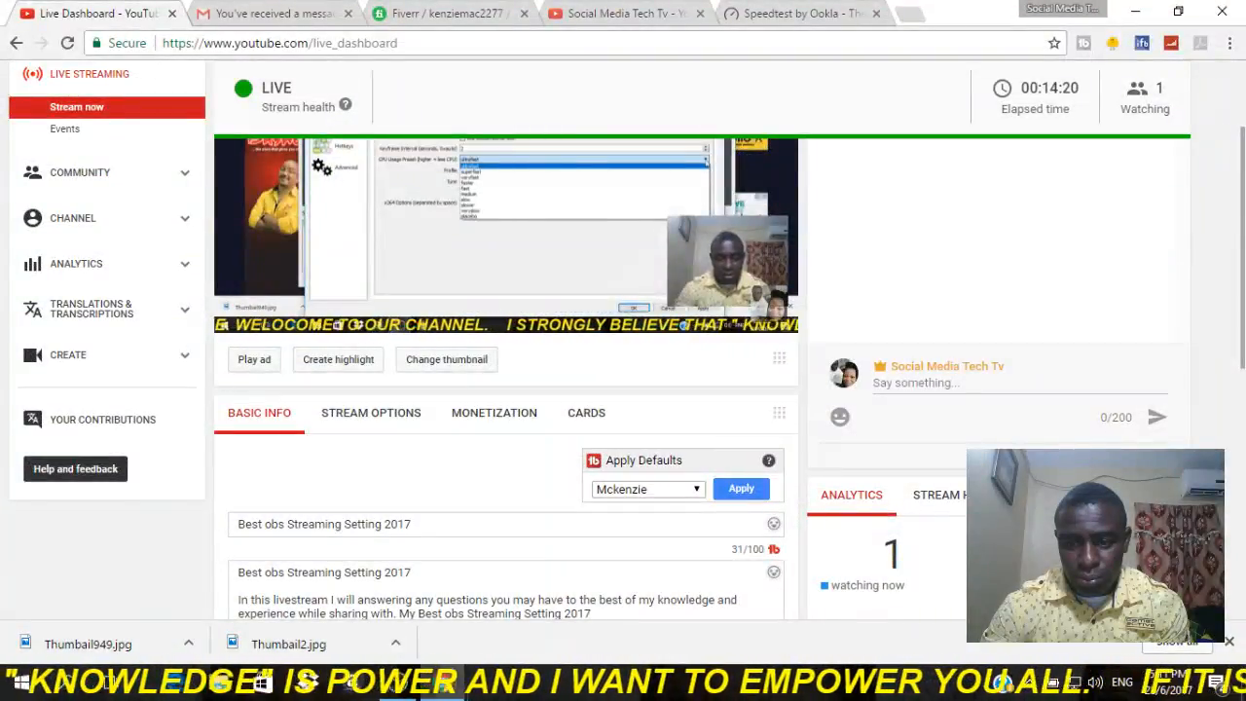
scroll(967, 414, "down", 3)
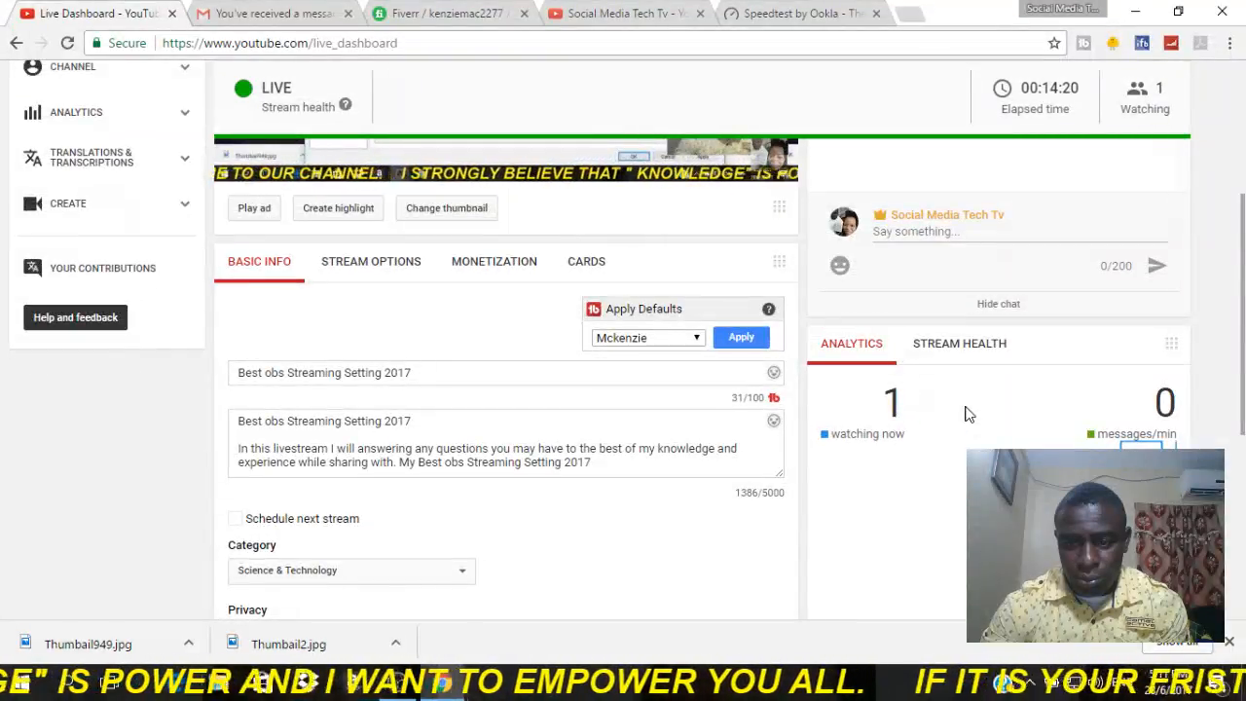
scroll(966, 414, "down", 3)
scroll(967, 414, "up", 2)
scroll(967, 413, "down", 7)
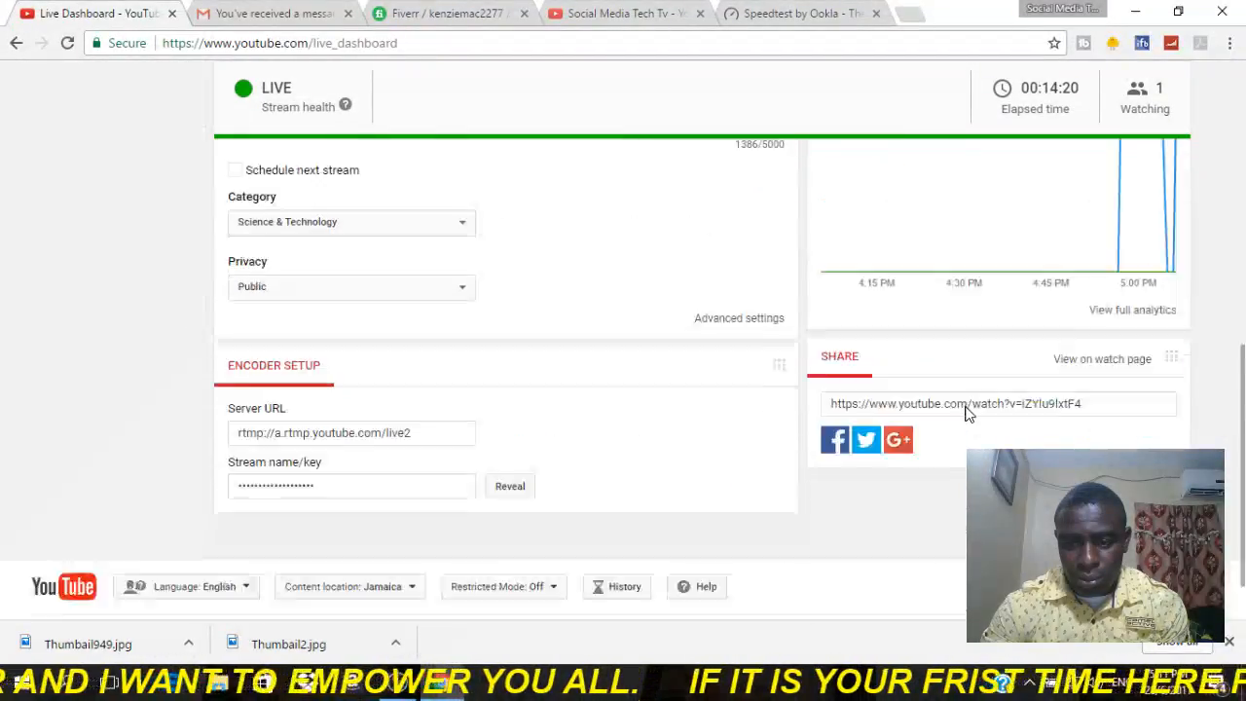
scroll(967, 414, "up", 12)
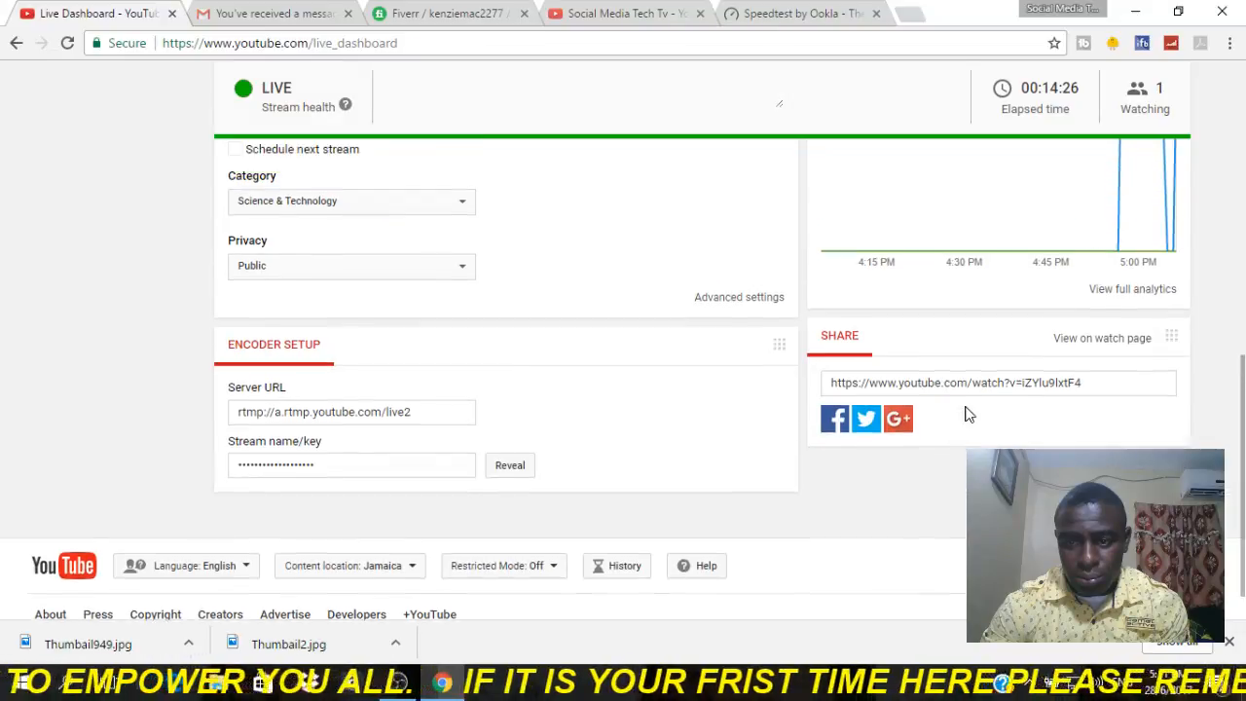
scroll(970, 404, "up", 1)
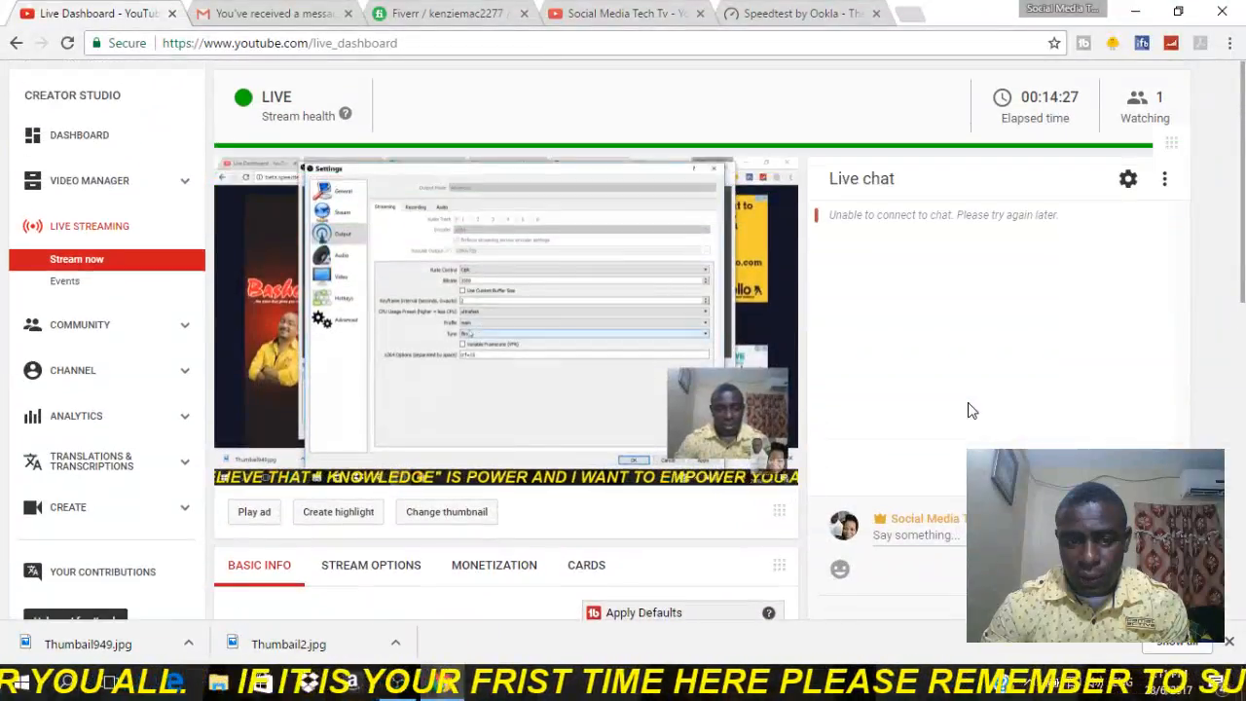
Post the message "hi everyone" in the live chat.
left_click(915, 534)
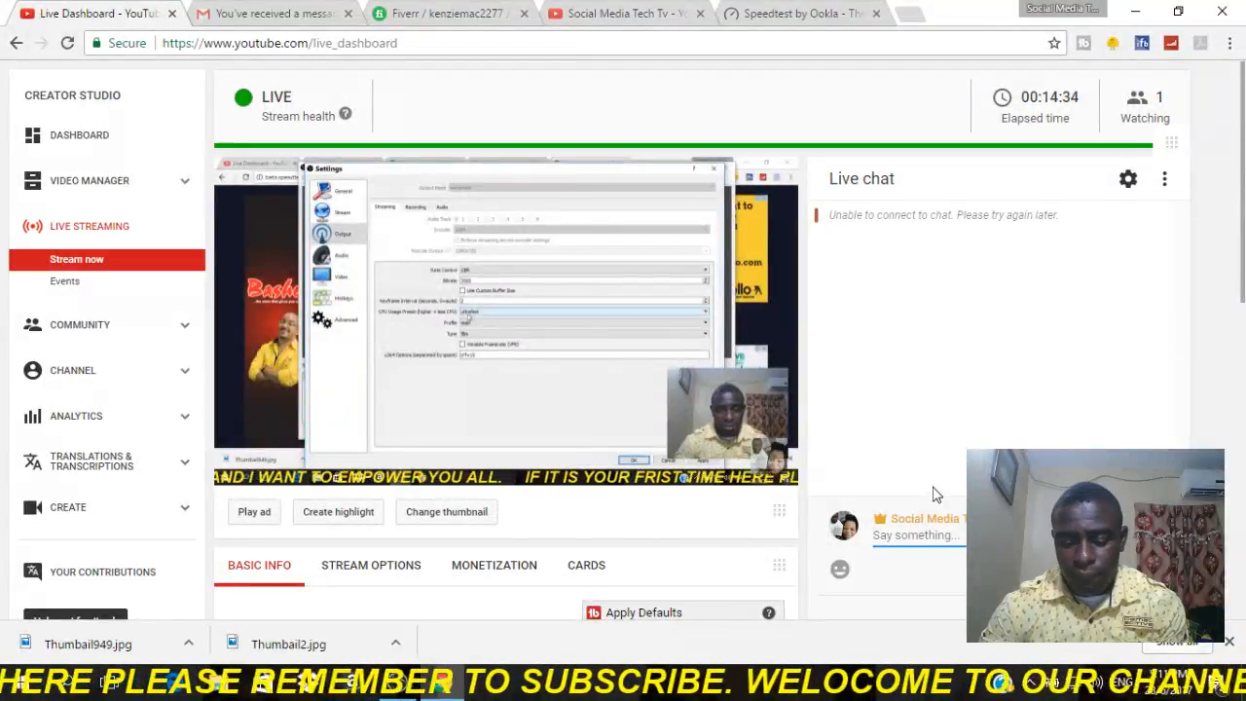
type("hi every")
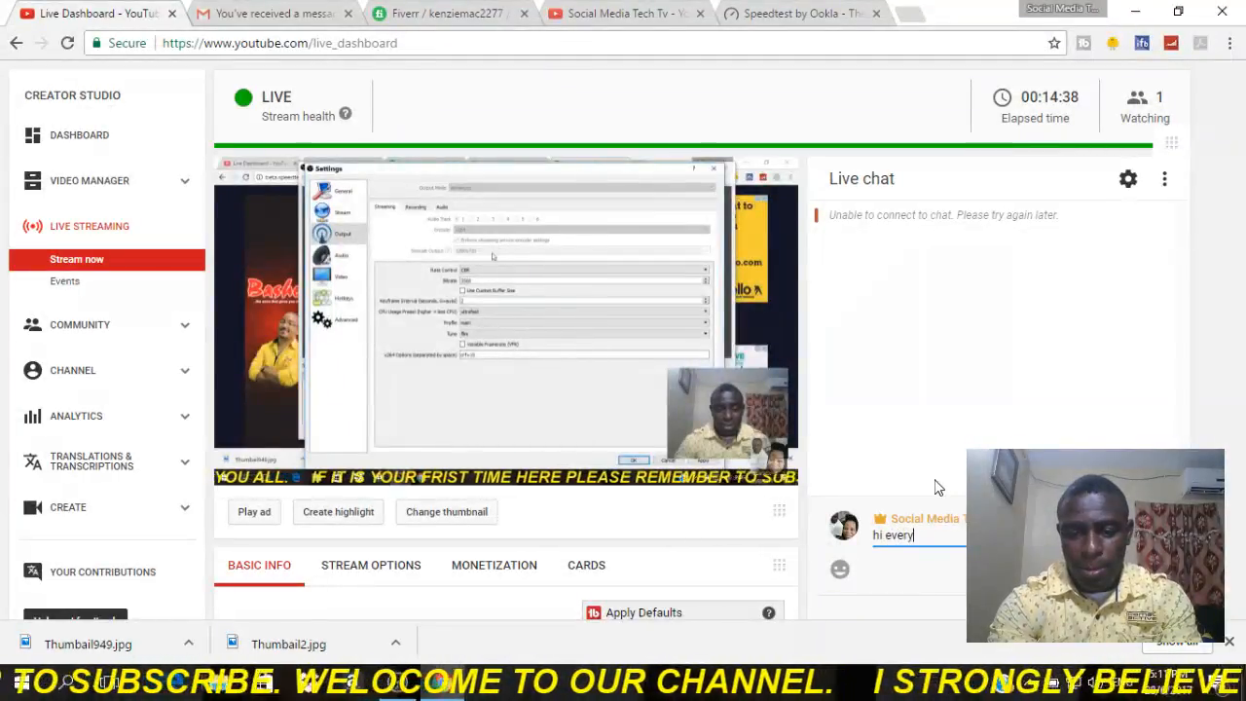
type("one")
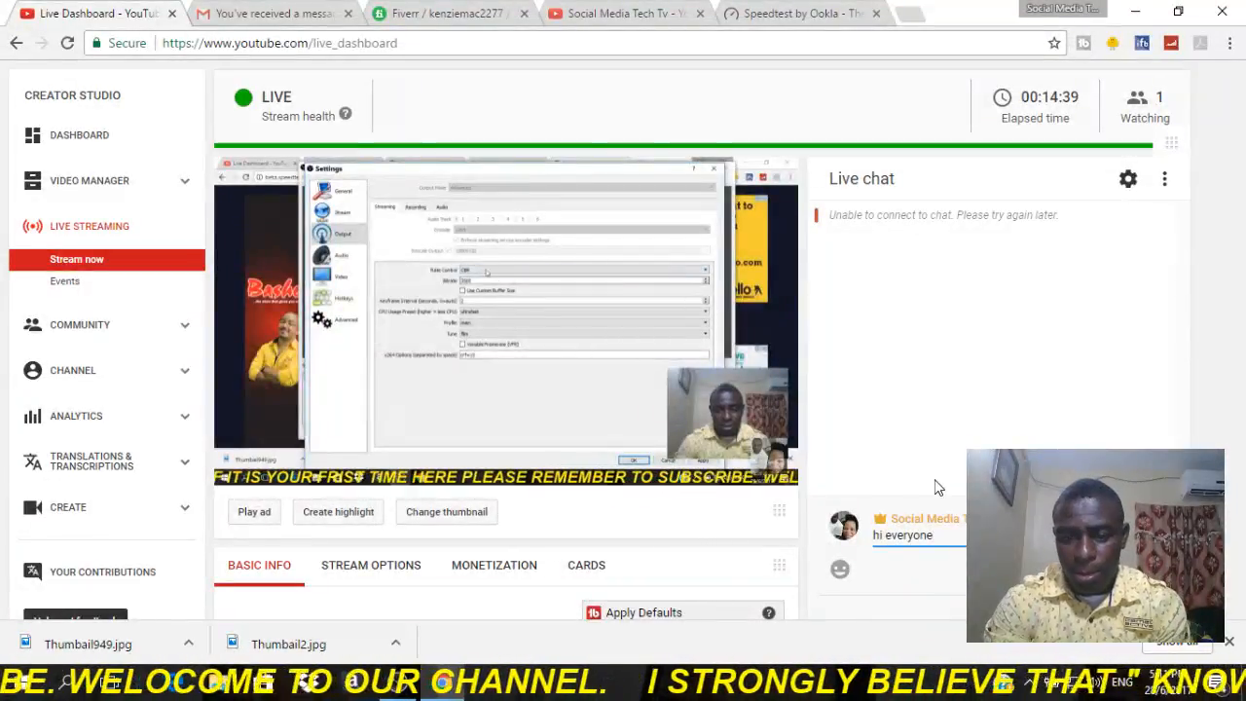
key("Return")
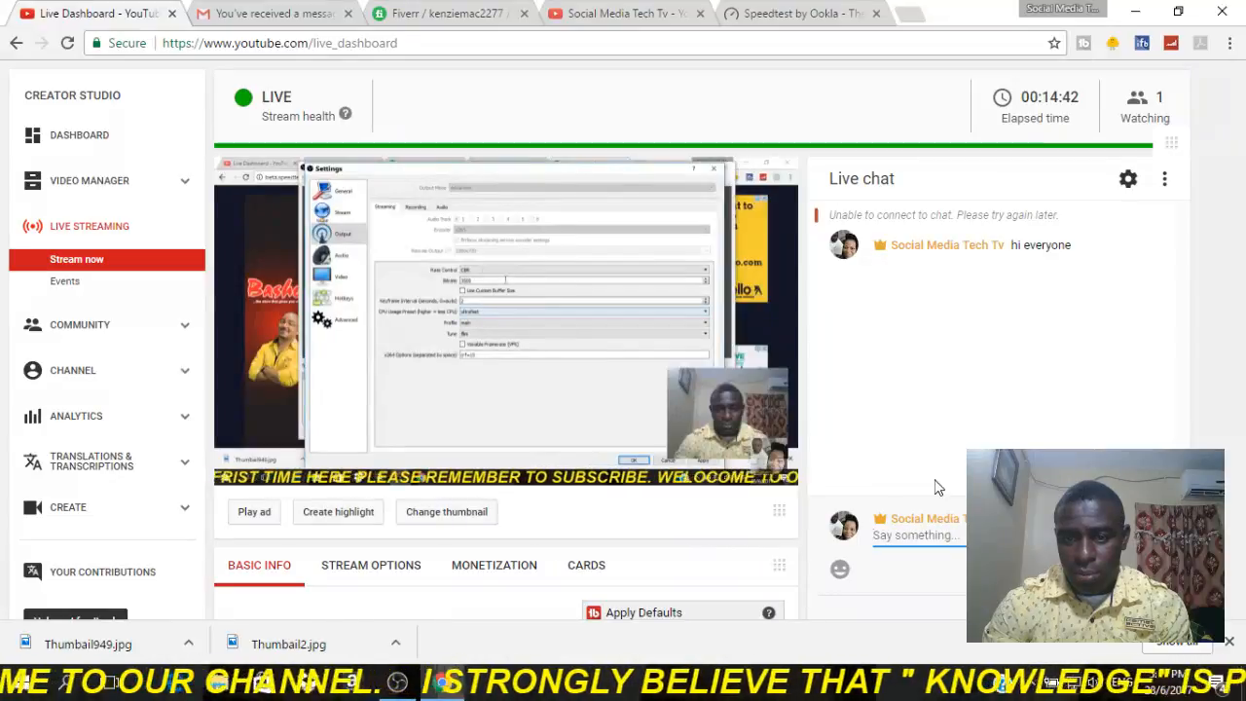